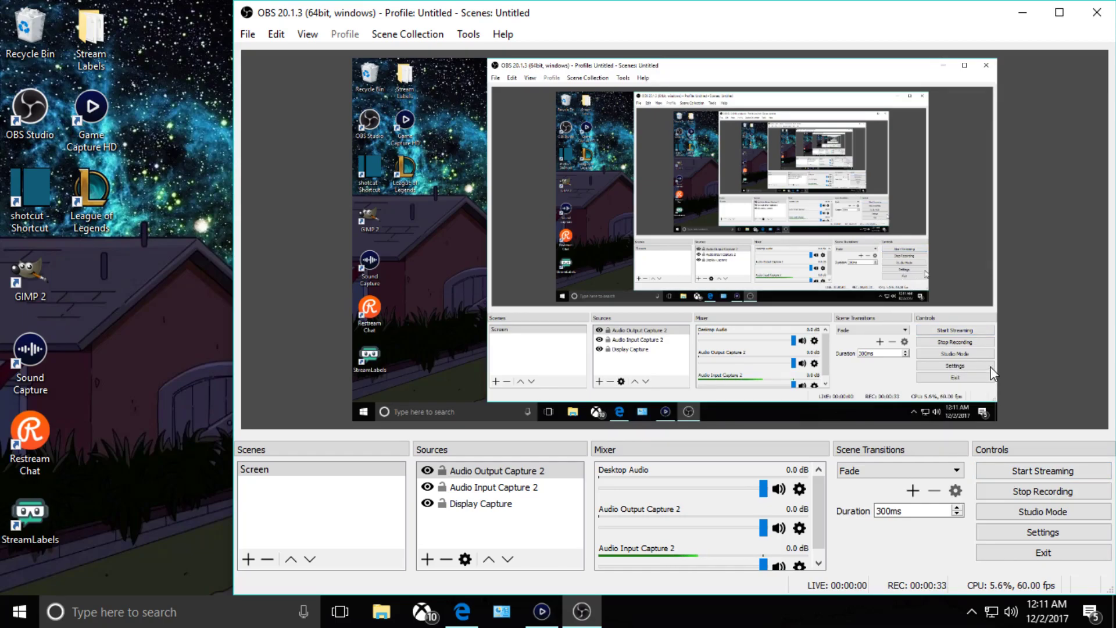
Step: Minimize the OBS Studio window to reveal the desktop
click(1091, 12)
click(1028, 16)
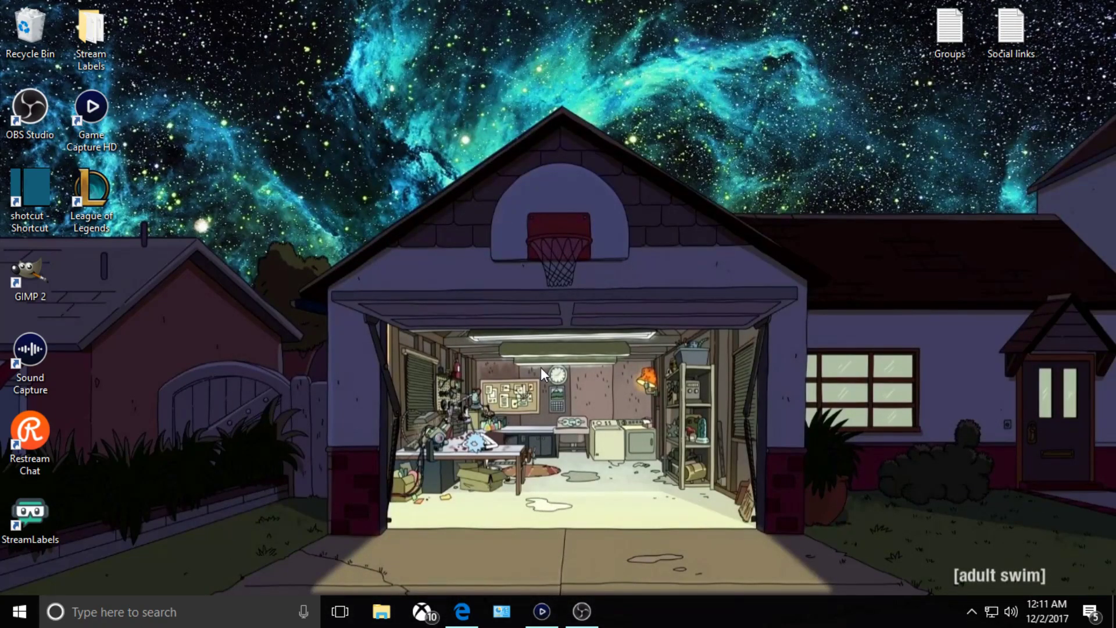
Step: Bring the Microsoft Edge window back up from the taskbar
click(462, 611)
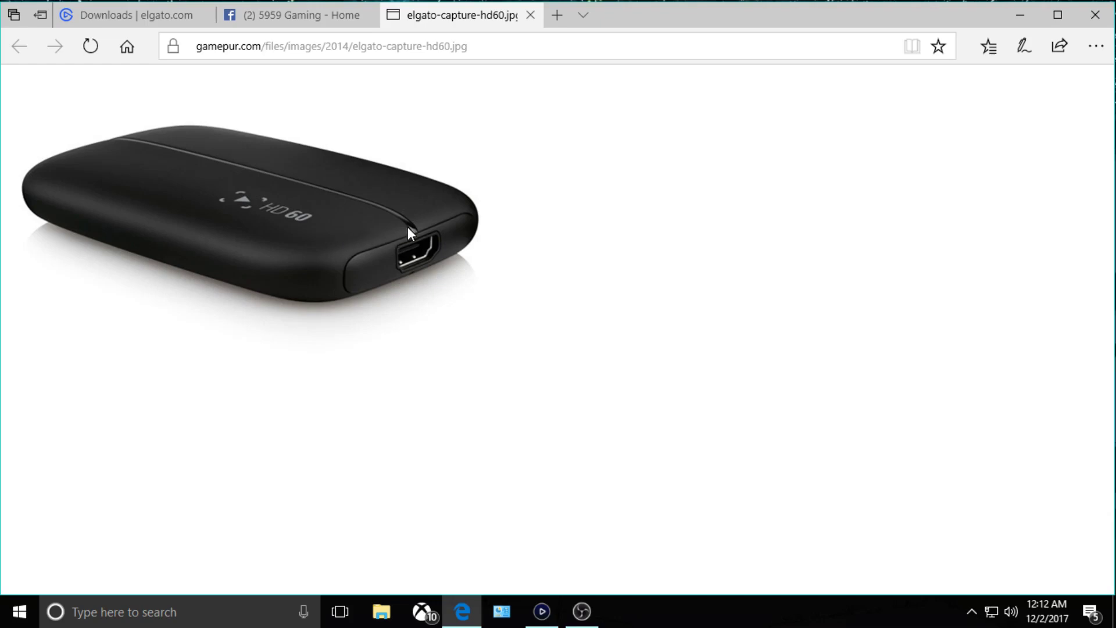
click(147, 13)
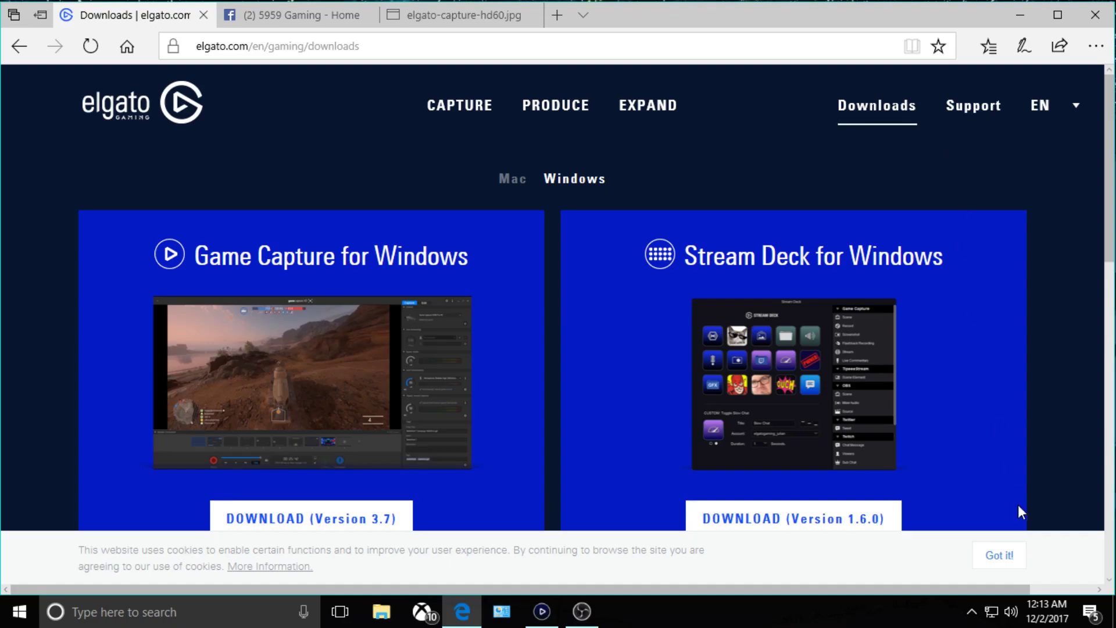
mouse_move(1049, 621)
scroll(333, 367, down, 1)
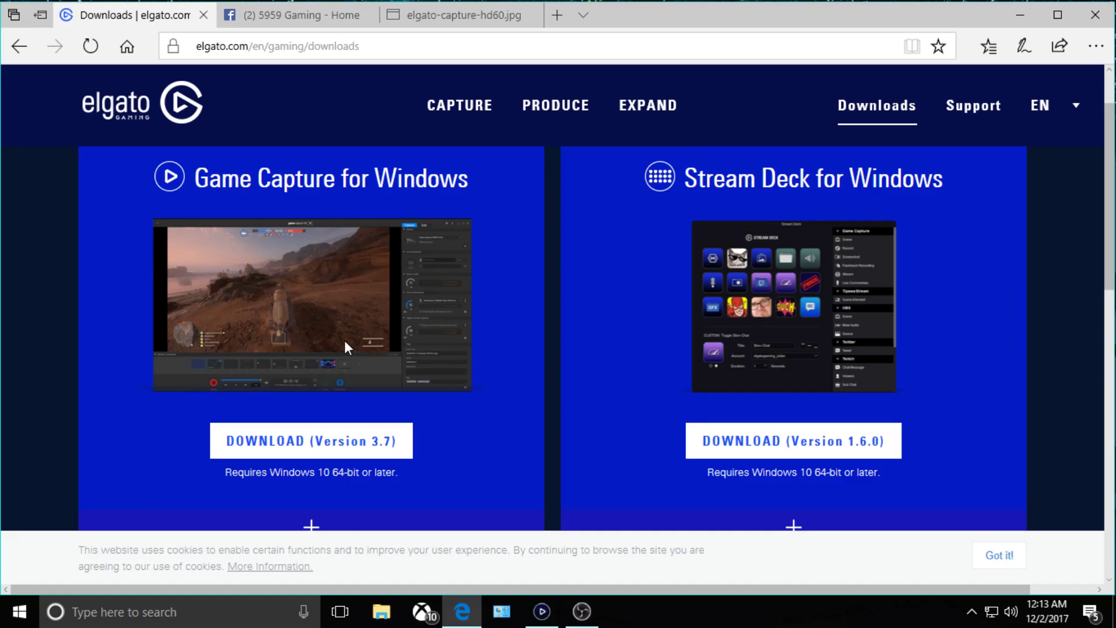
scroll(344, 340, down, 3)
scroll(344, 340, up, 2)
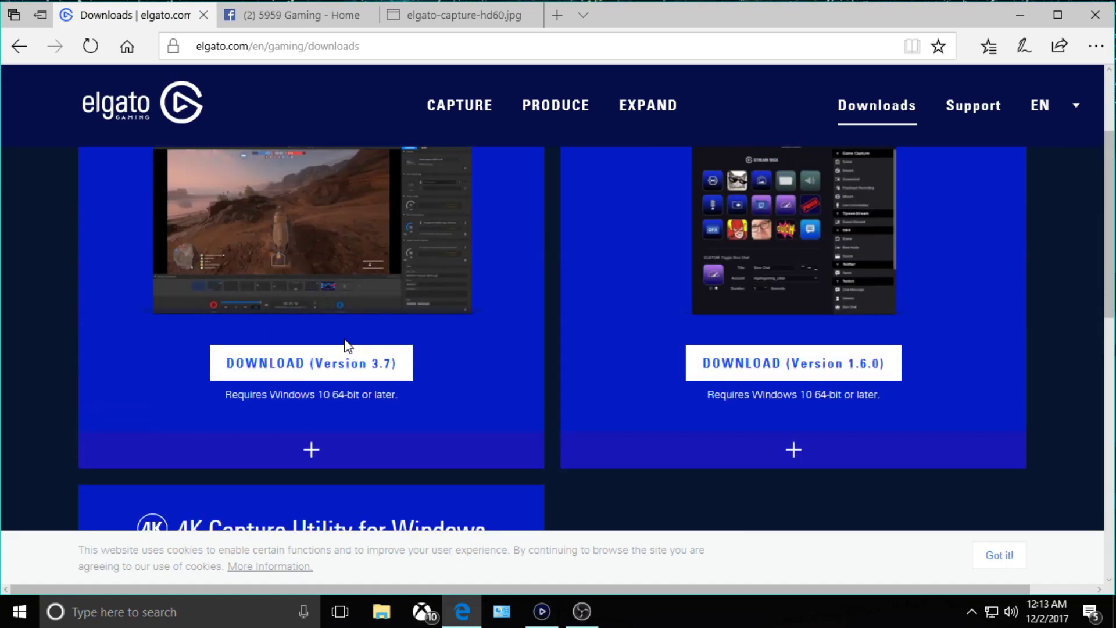
scroll(347, 346, up, 1)
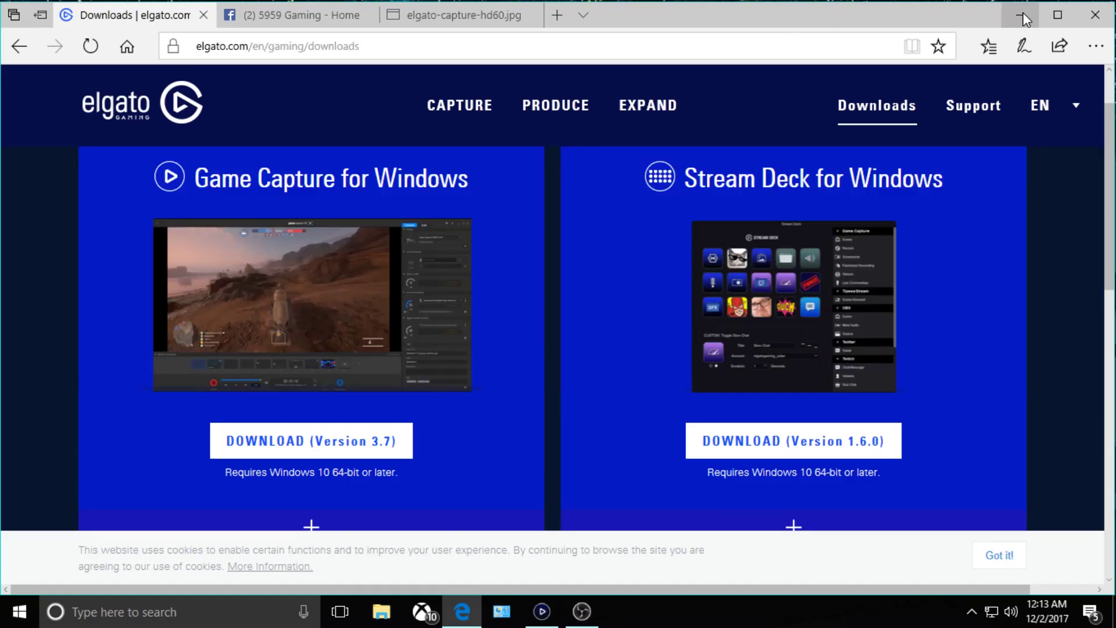
Step: Minimize Edge and bring up Game Capture HD showing the 720p60 Xbox preview
click(1021, 14)
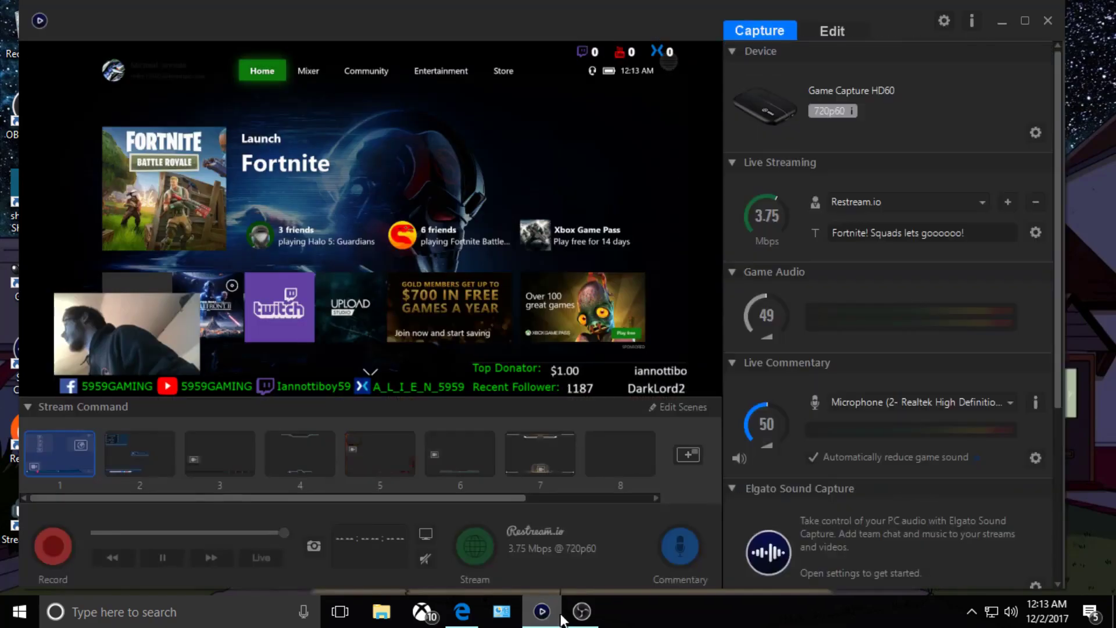
click(542, 611)
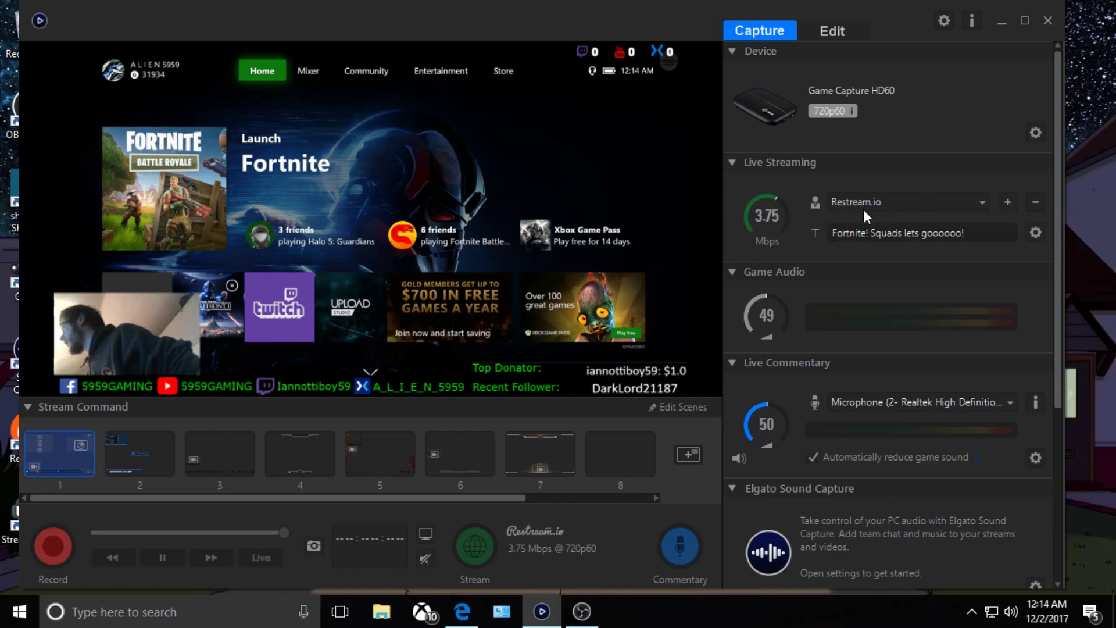
Step: Add a custom rtmp:// streaming account named 'Test Stream', then return to Edge
click(1008, 204)
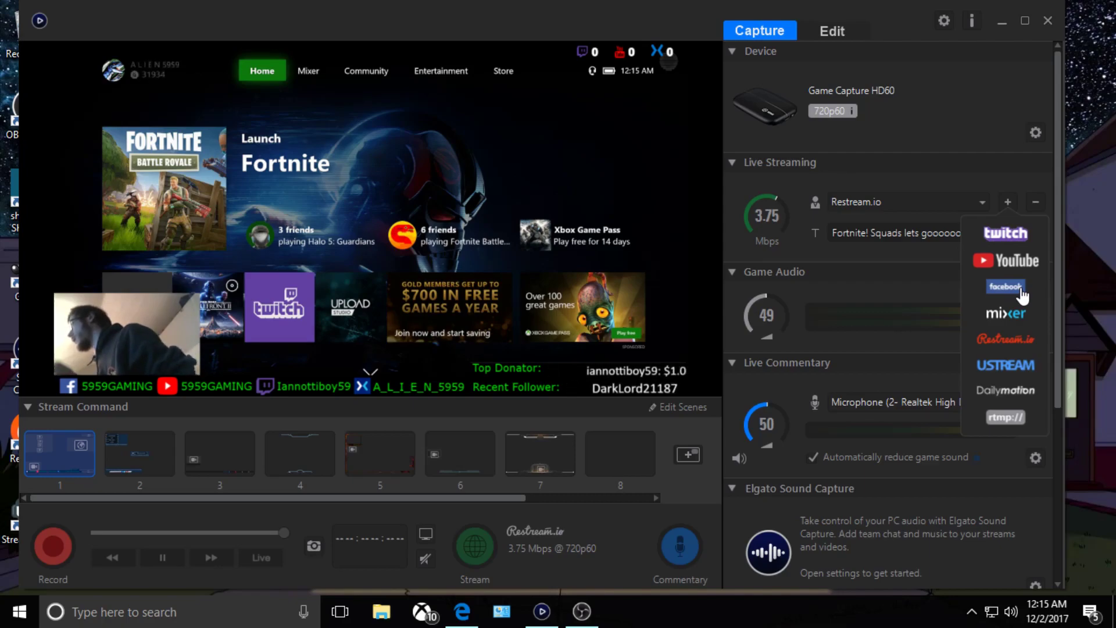
click(1011, 419)
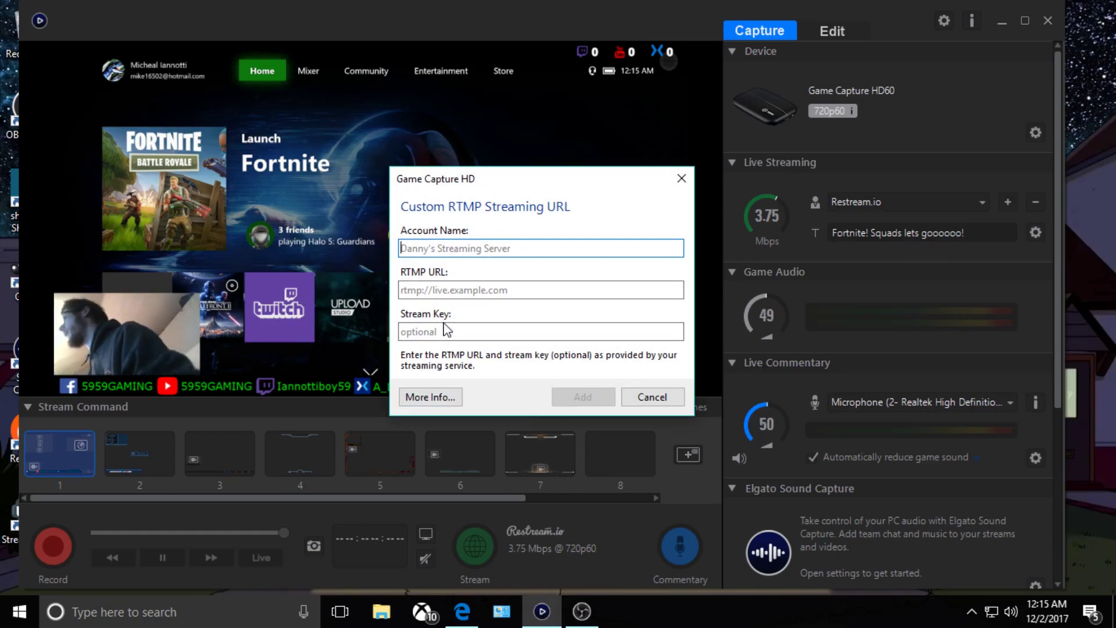
text(Test Stream)
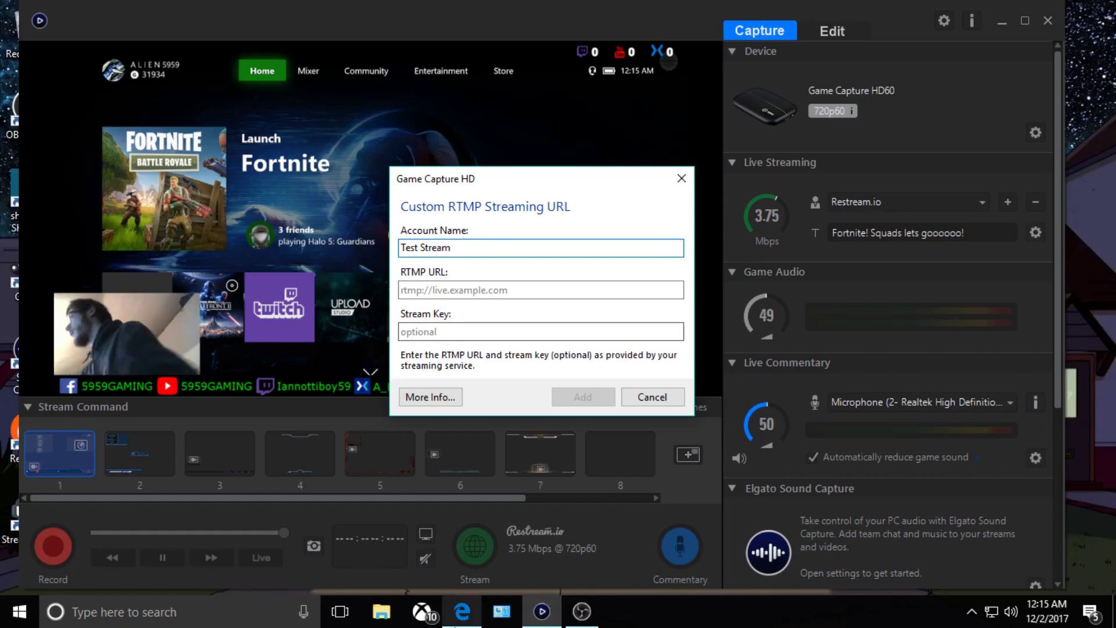
click(462, 621)
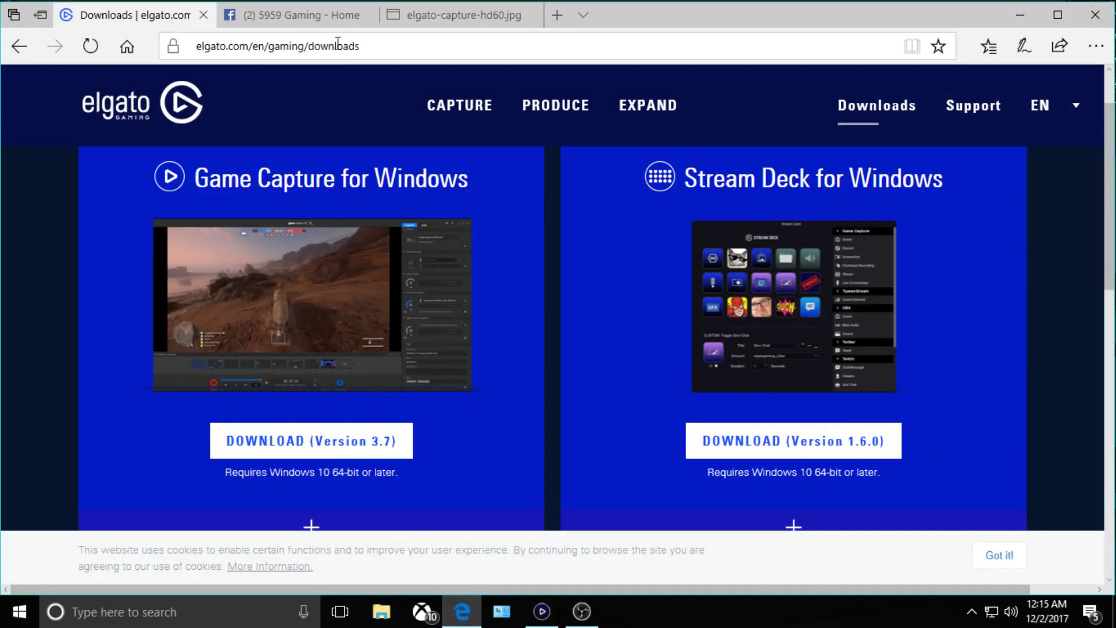
Step: Go to the Facebook page and start a new live video
click(322, 17)
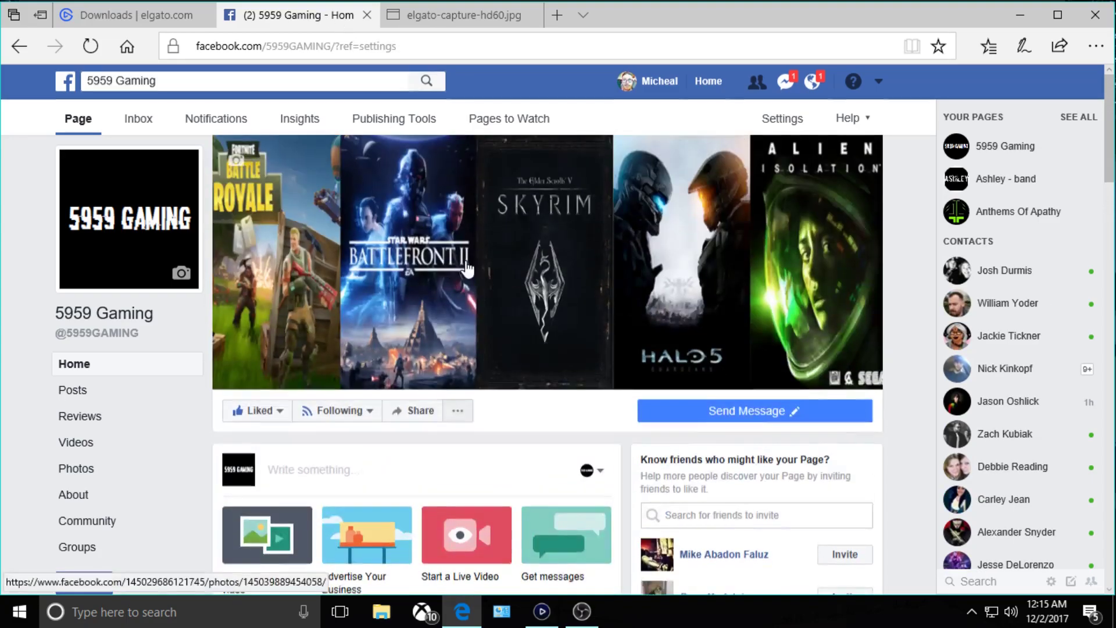
scroll(514, 284, down, 3)
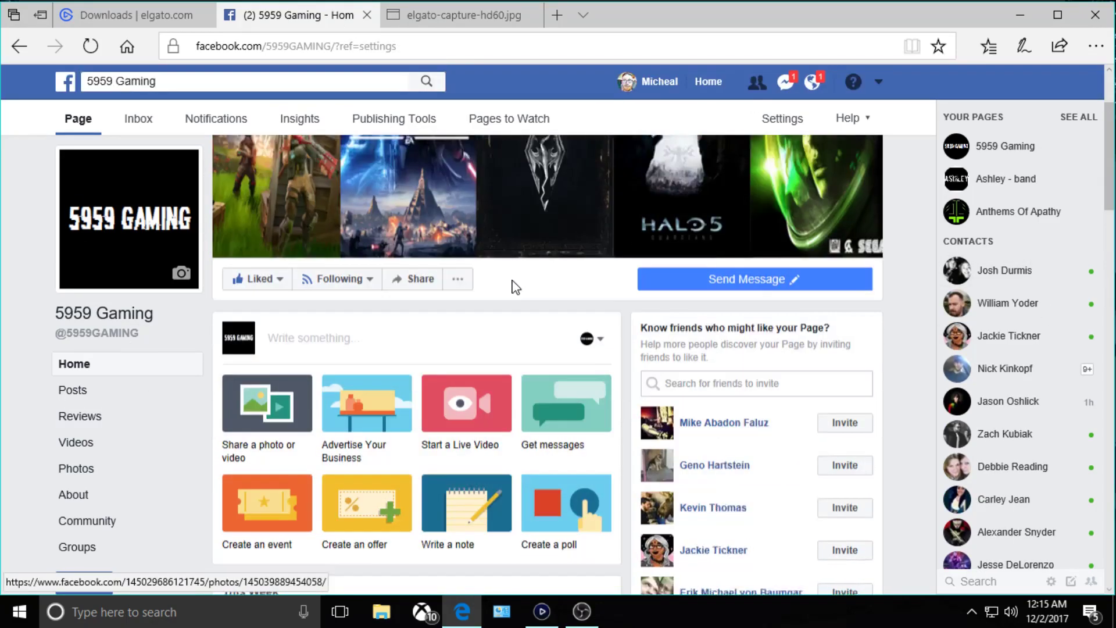
click(425, 391)
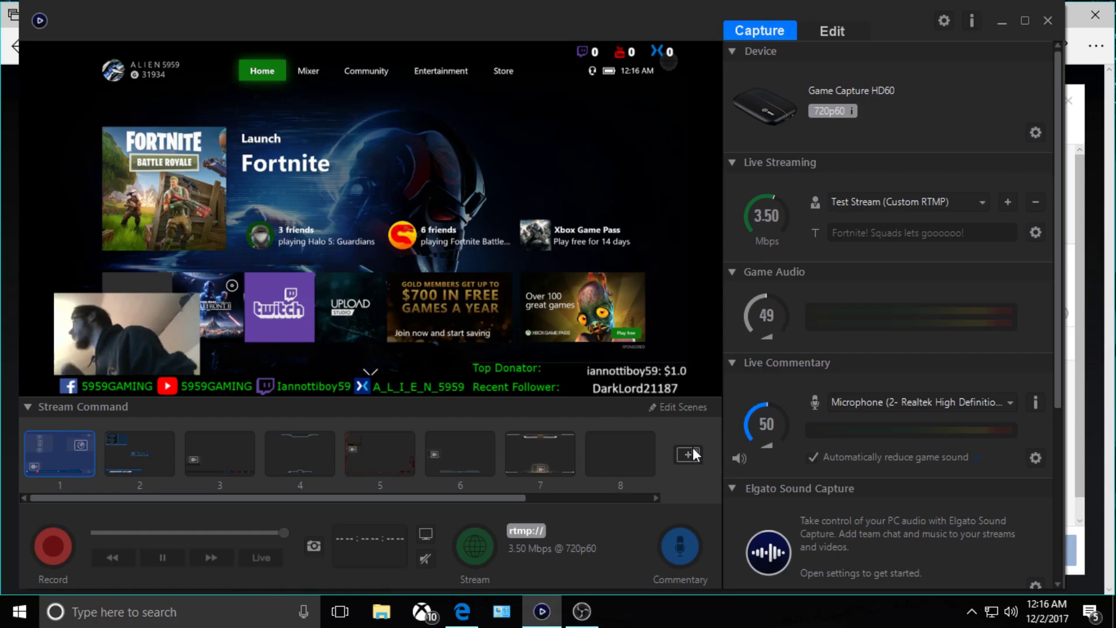
Step: Add the Logitech HD Webcam C615 overlay to scene 8's top-left and save the scene
click(616, 450)
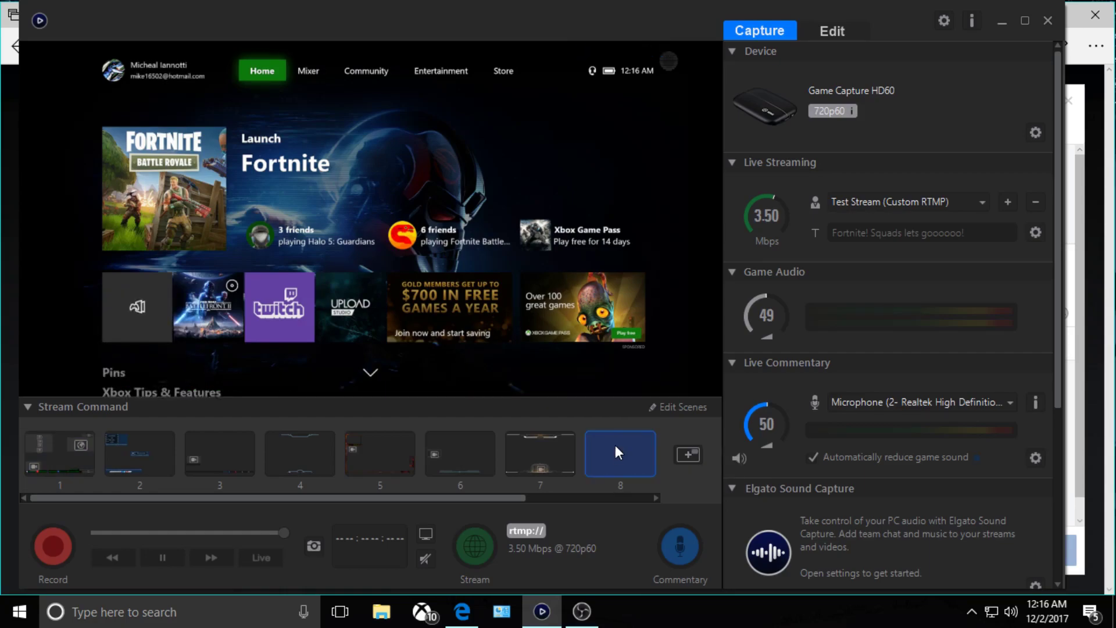
click(680, 408)
click(692, 414)
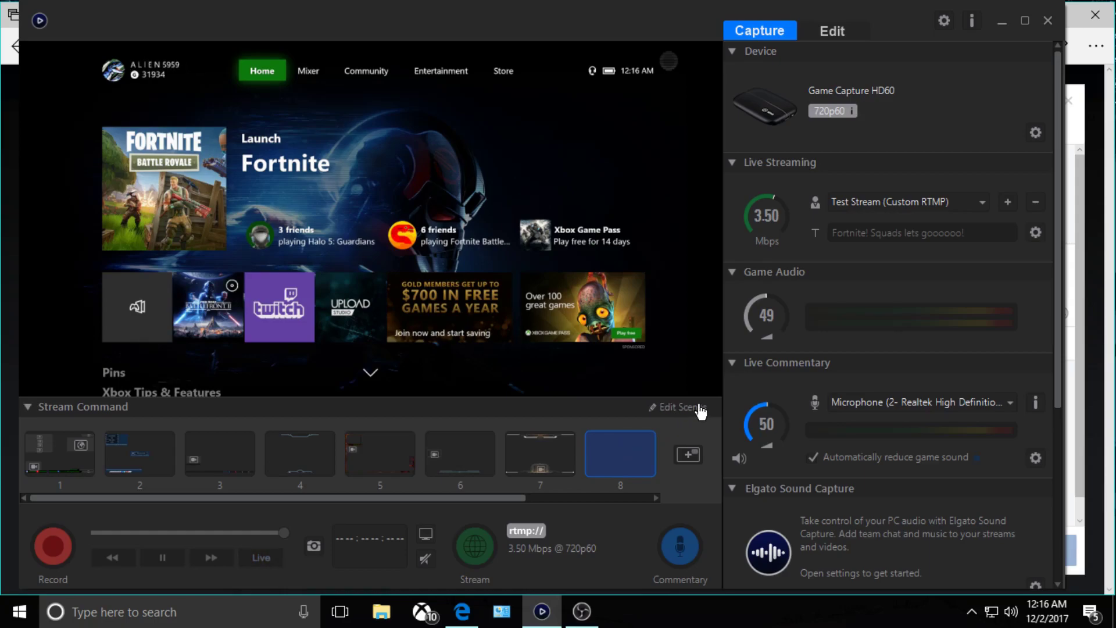
click(685, 412)
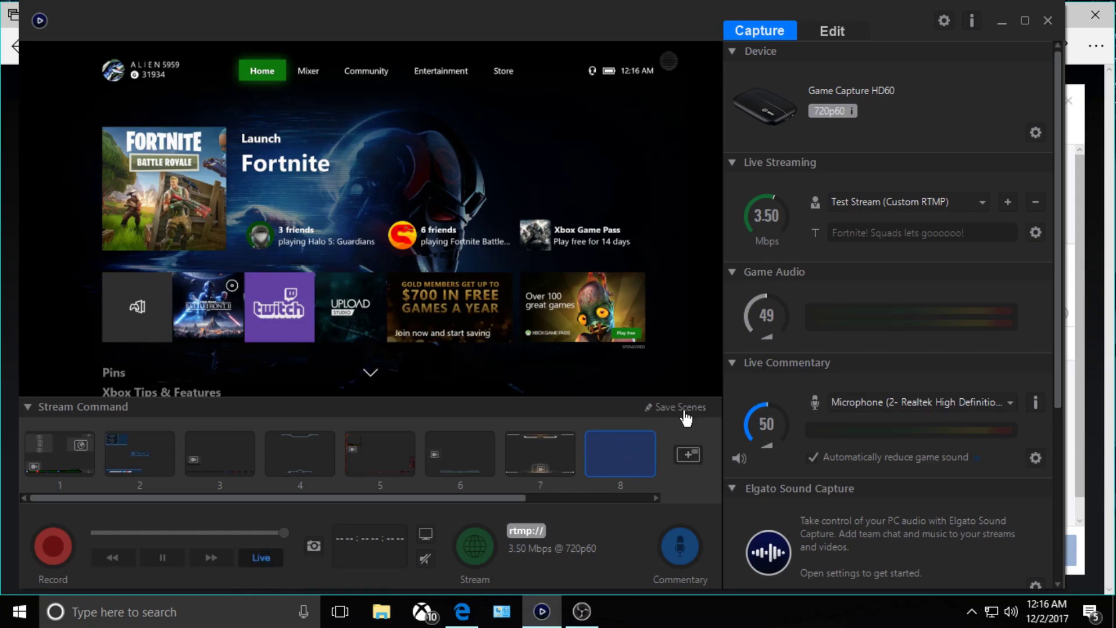
click(688, 459)
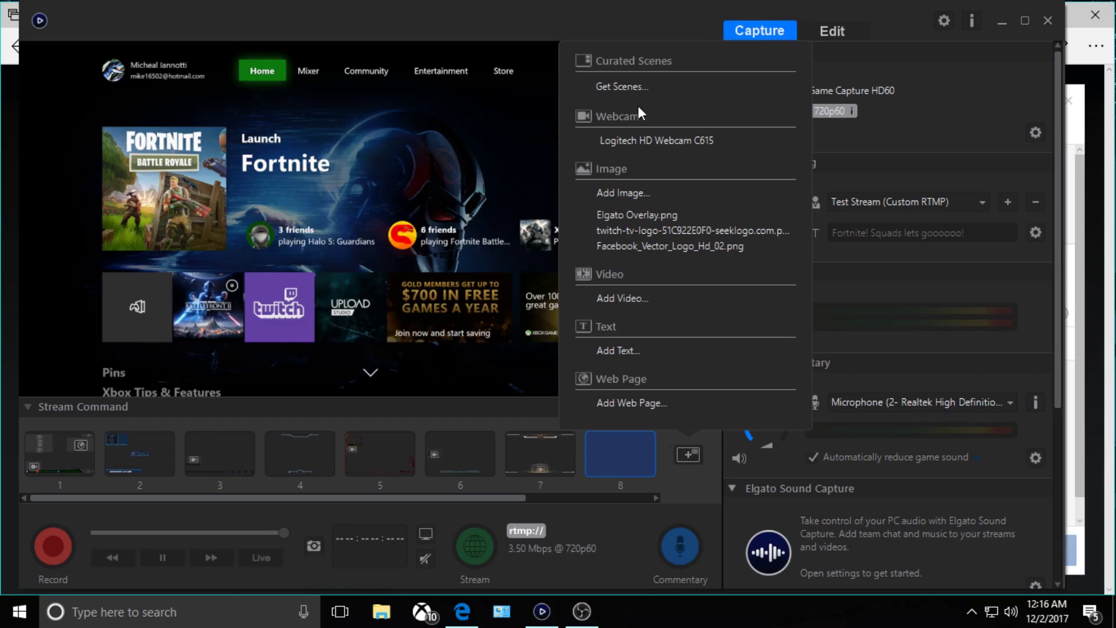
click(639, 140)
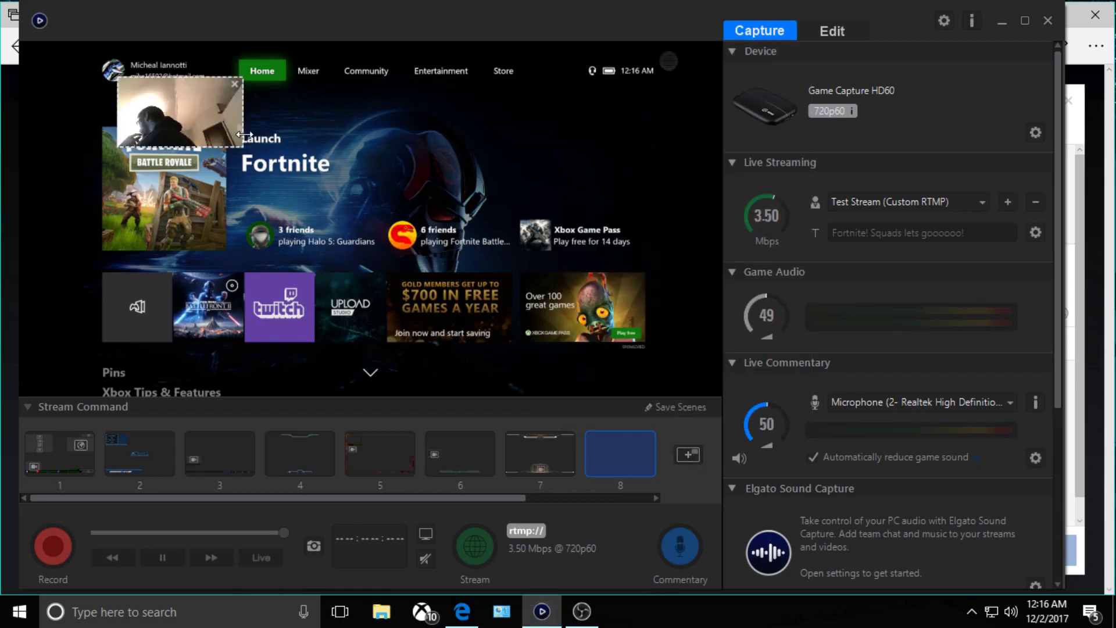
drag(242, 146, 260, 180)
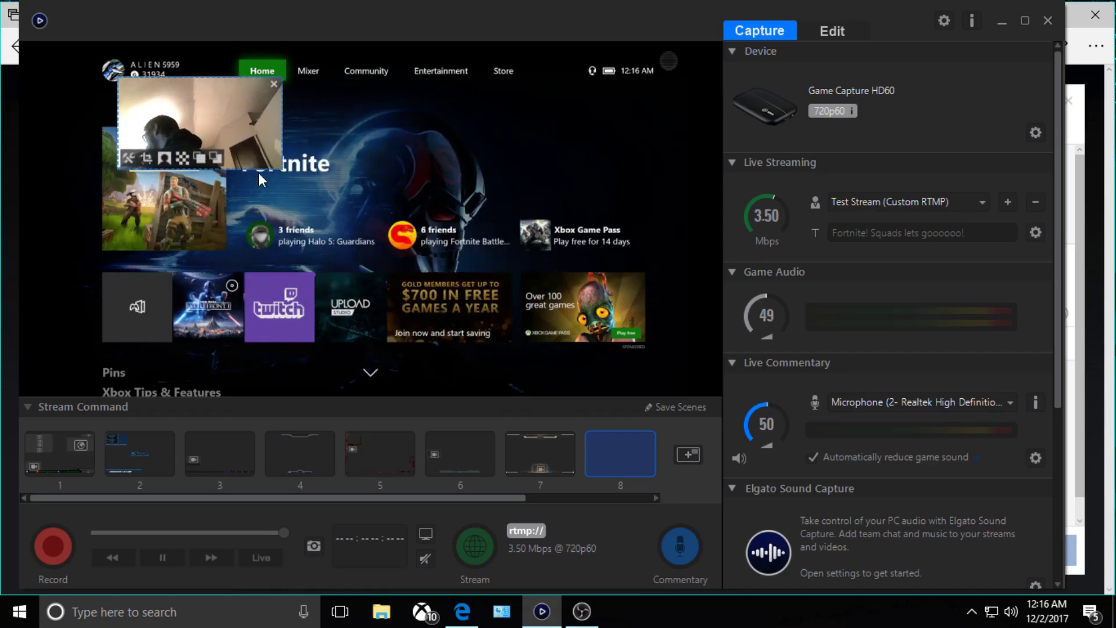
click(691, 407)
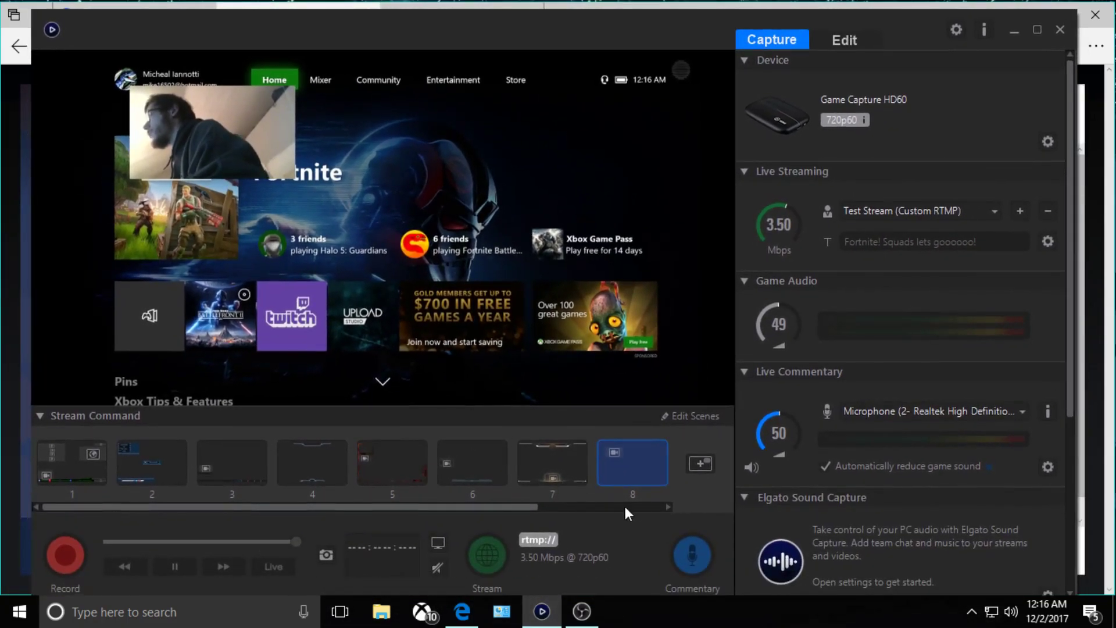
Step: Drag the webcam overlay to the lower-left corner and save the layout
click(691, 416)
drag(211, 113, 190, 338)
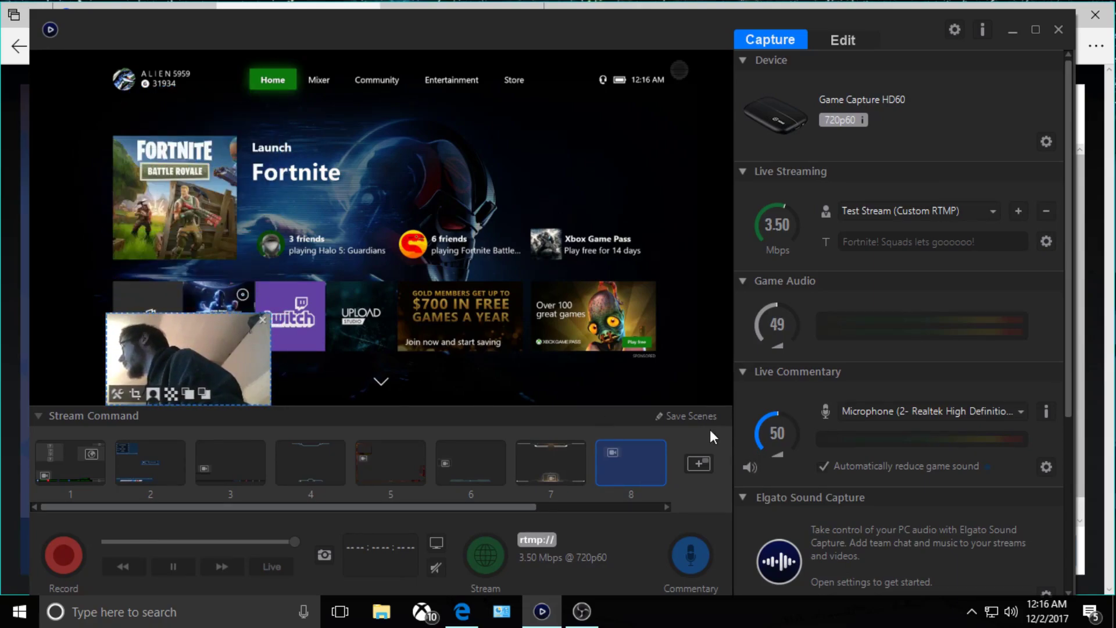
click(691, 416)
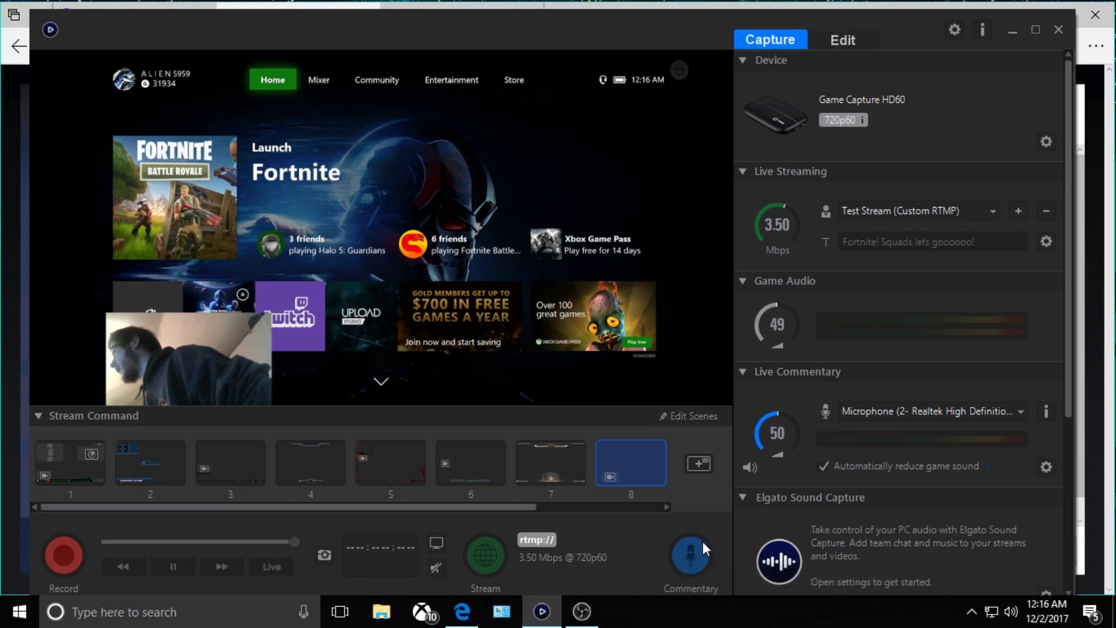
Step: Turn on commentary capture, confirming the Realtek microphone is selected
click(680, 553)
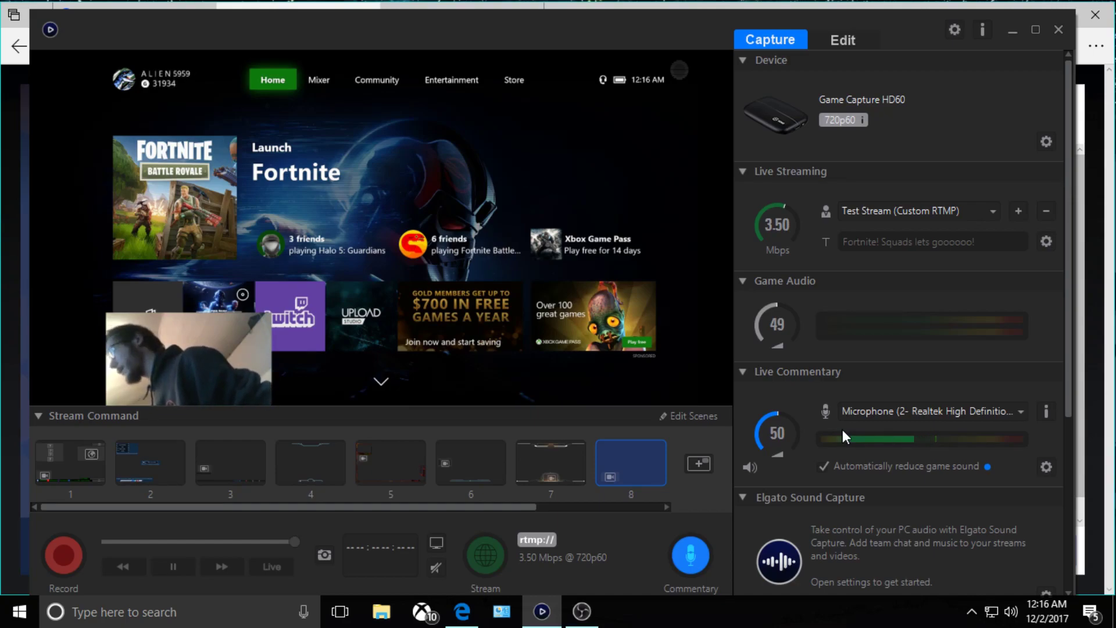
click(1022, 412)
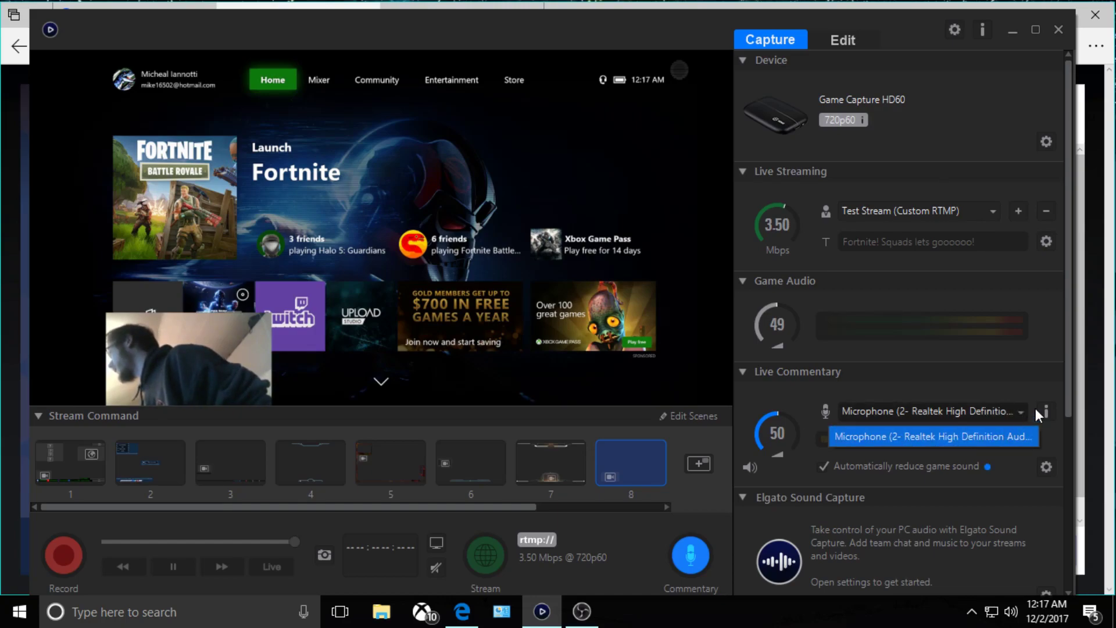
click(1024, 410)
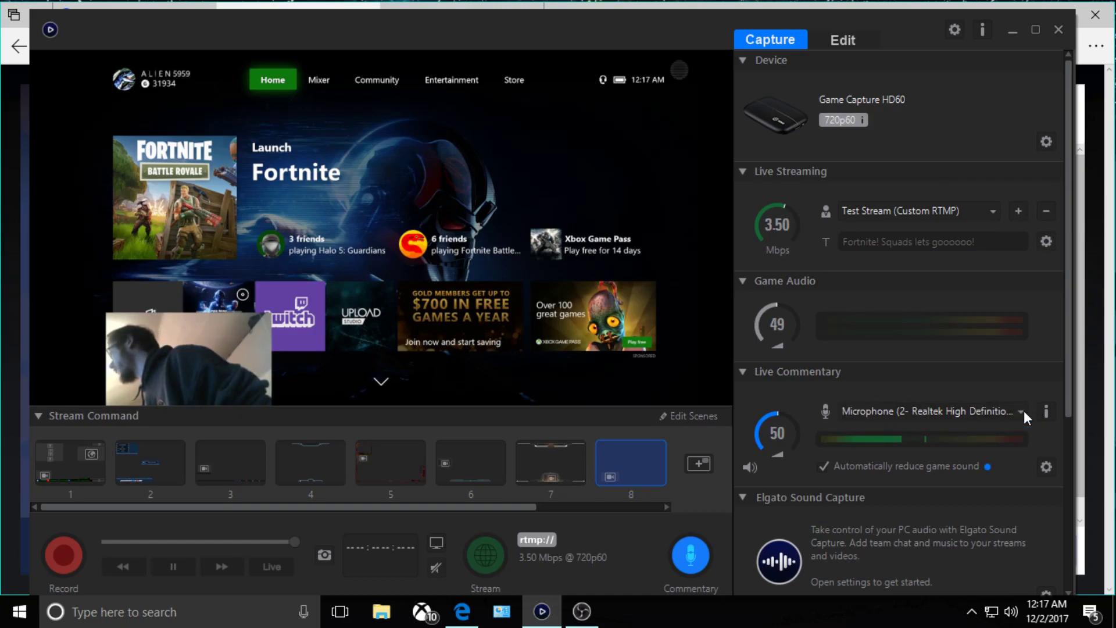
Step: Check the Windows Sound Recording devices list, then close the Sound settings
right_click(1012, 613)
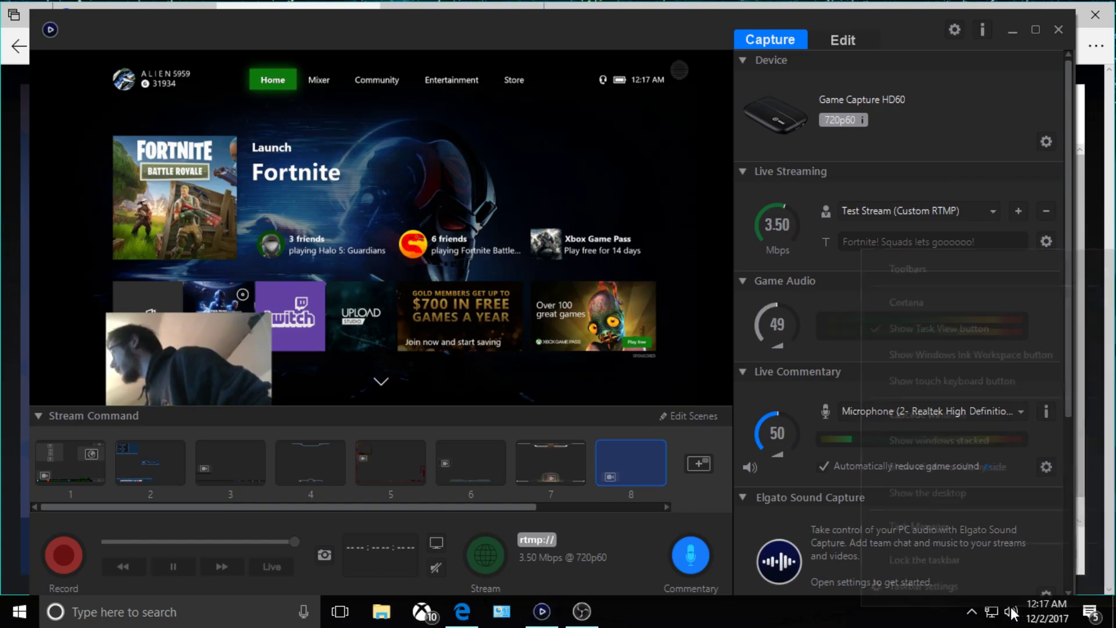
click(1012, 612)
right_click(1012, 613)
click(1012, 613)
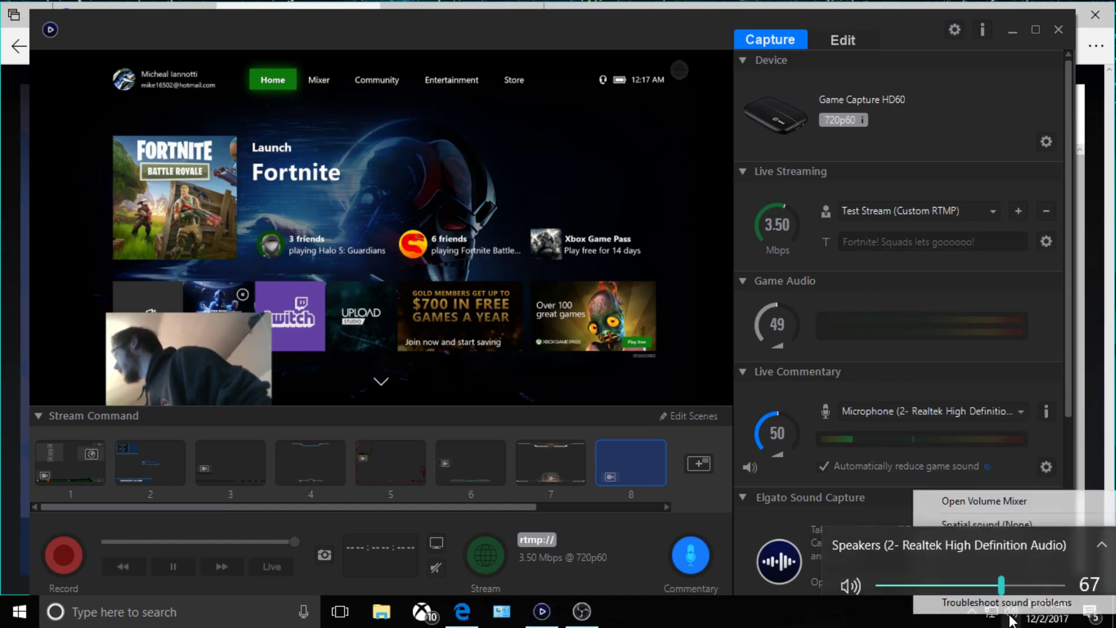
click(1012, 617)
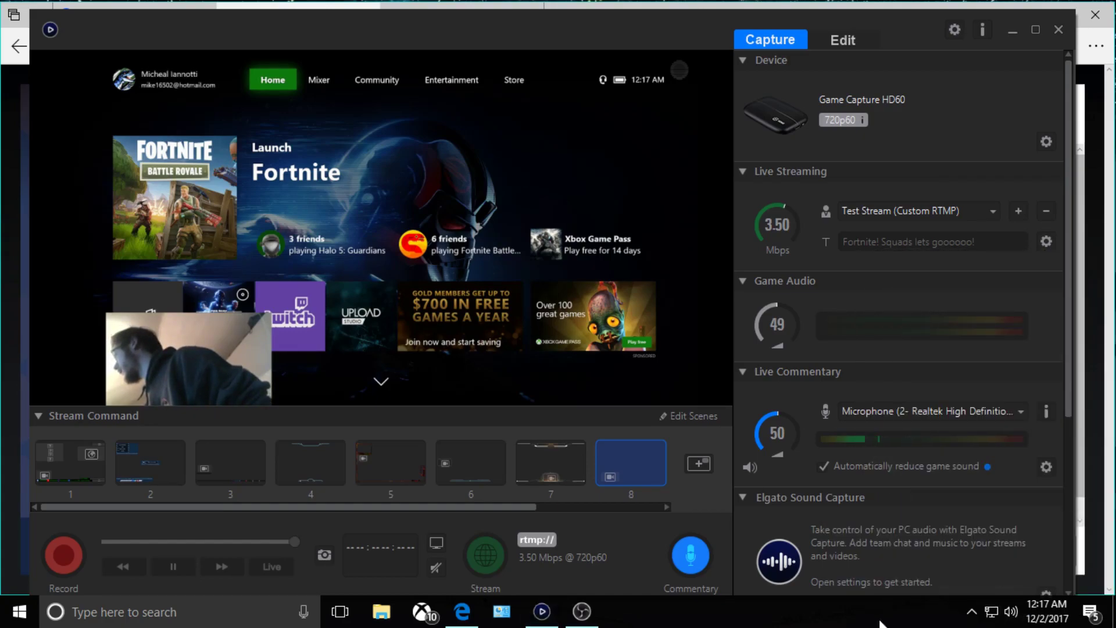
right_click(1013, 613)
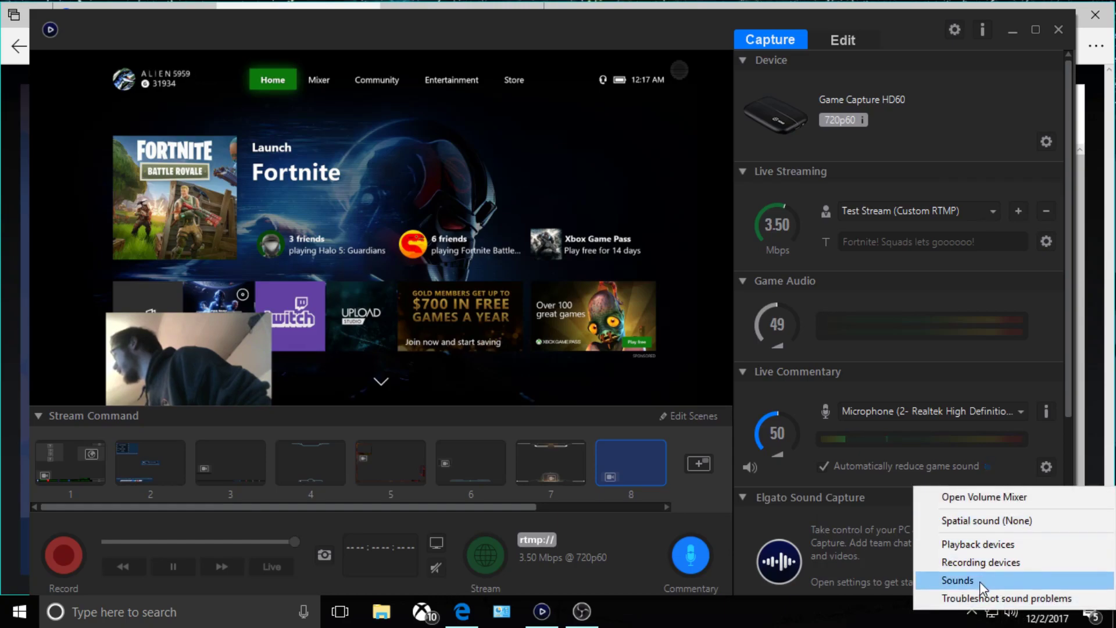
click(980, 582)
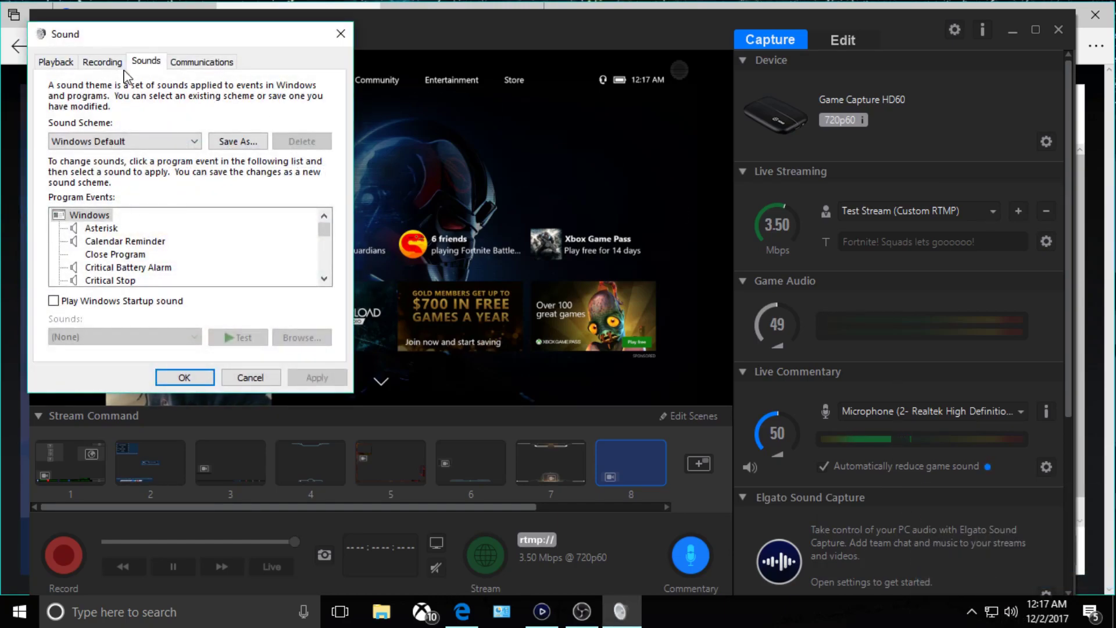
click(112, 64)
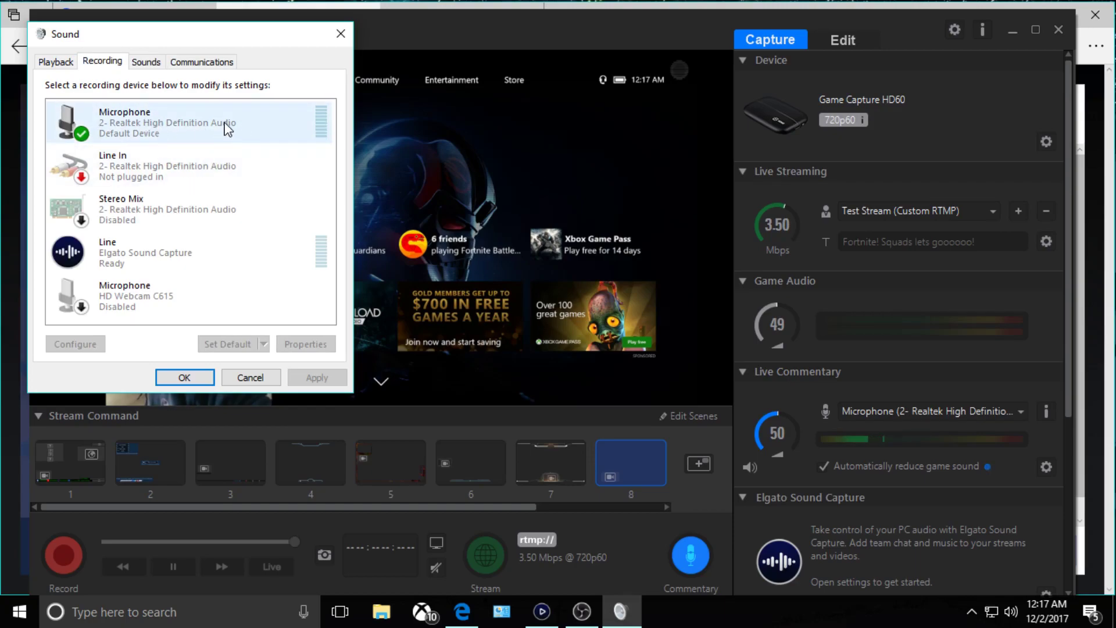
click(341, 34)
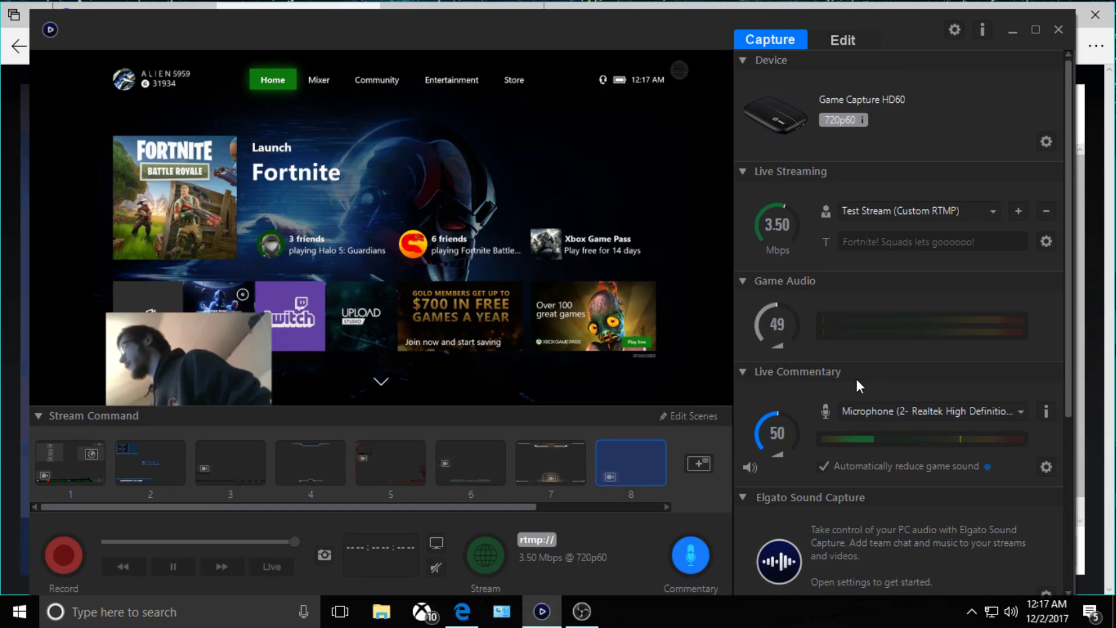
Step: Start streaming to the Test Stream (Custom RTMP) profile at 3.50 Mbps
click(491, 550)
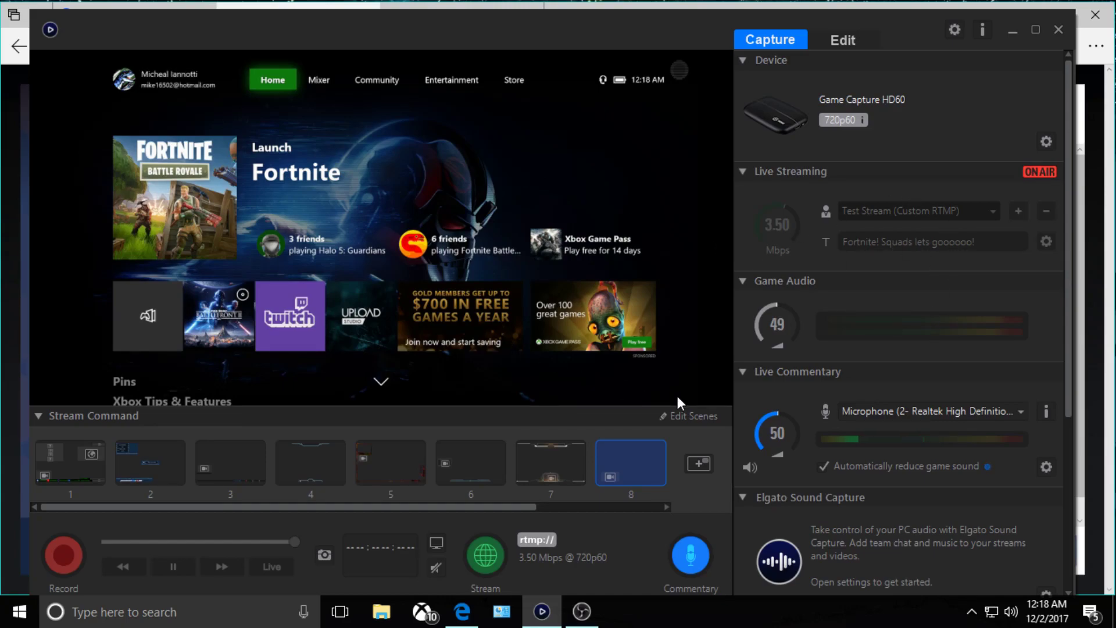
Step: Switch to the 5959 Gaming live setup and select its Title and Tags fields
click(464, 621)
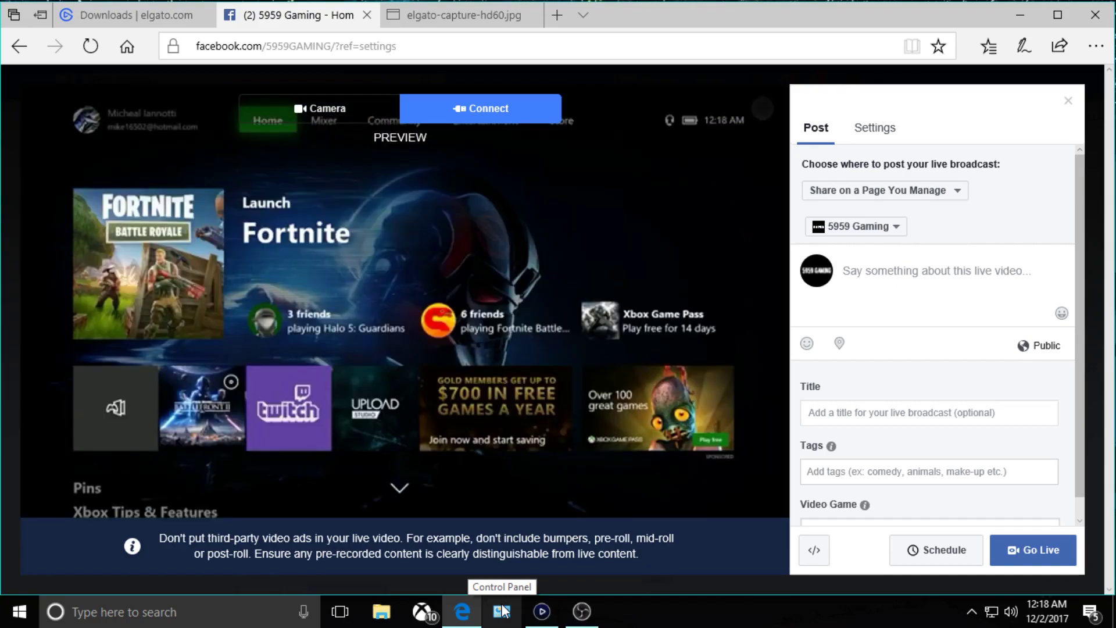
mouse_move(543, 517)
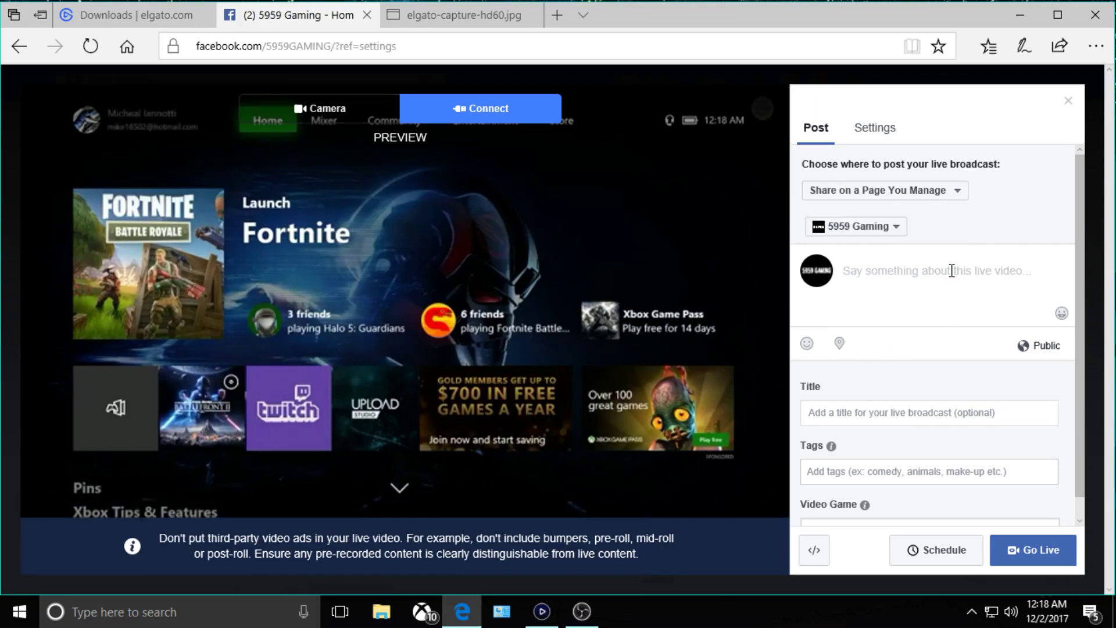
click(872, 416)
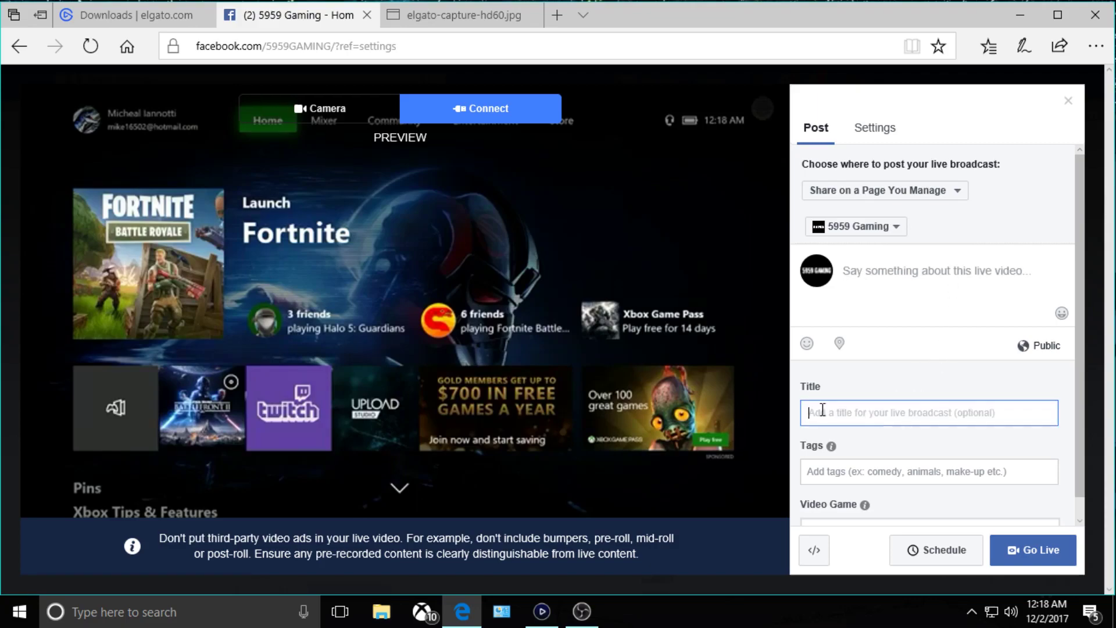
click(865, 471)
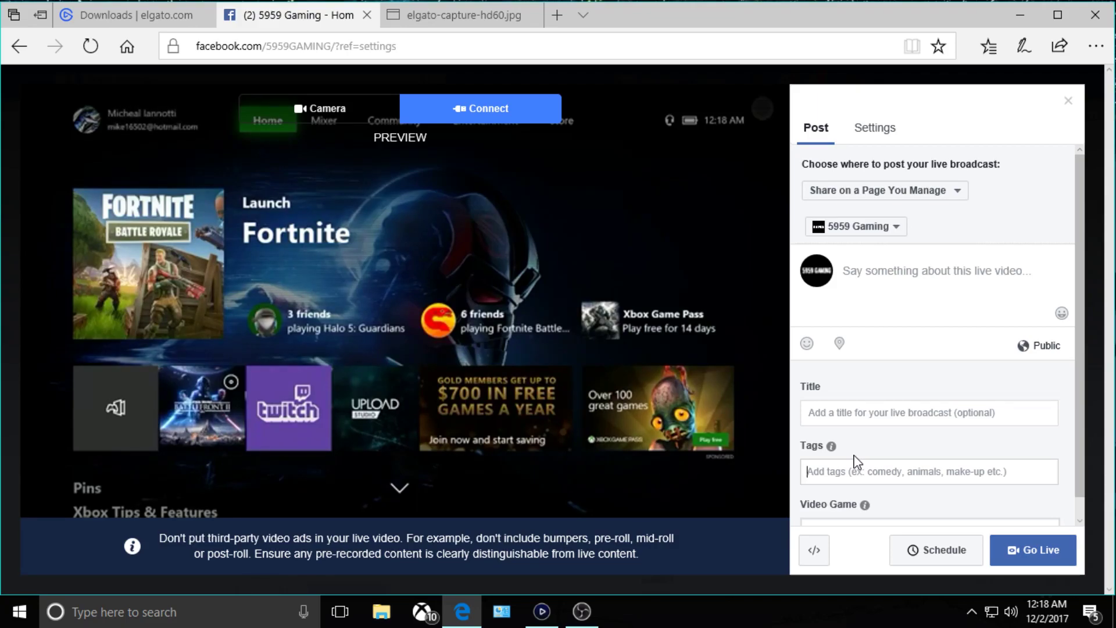
scroll(890, 477, down, 1)
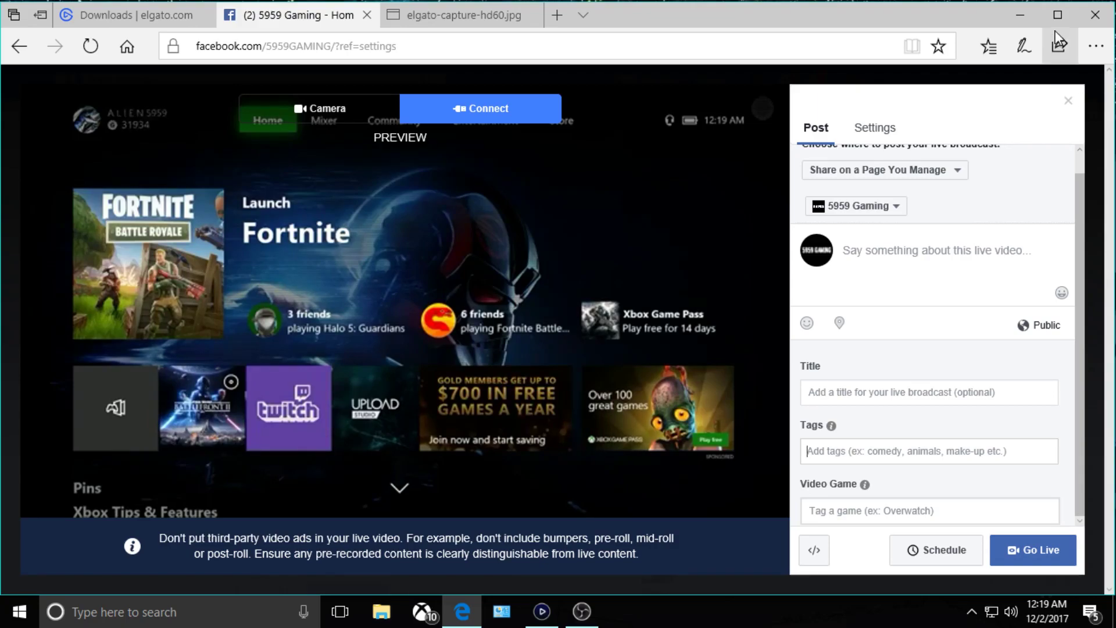
Step: Minimize Edge to bring the on-air Game Capture HD window forward
click(1032, 26)
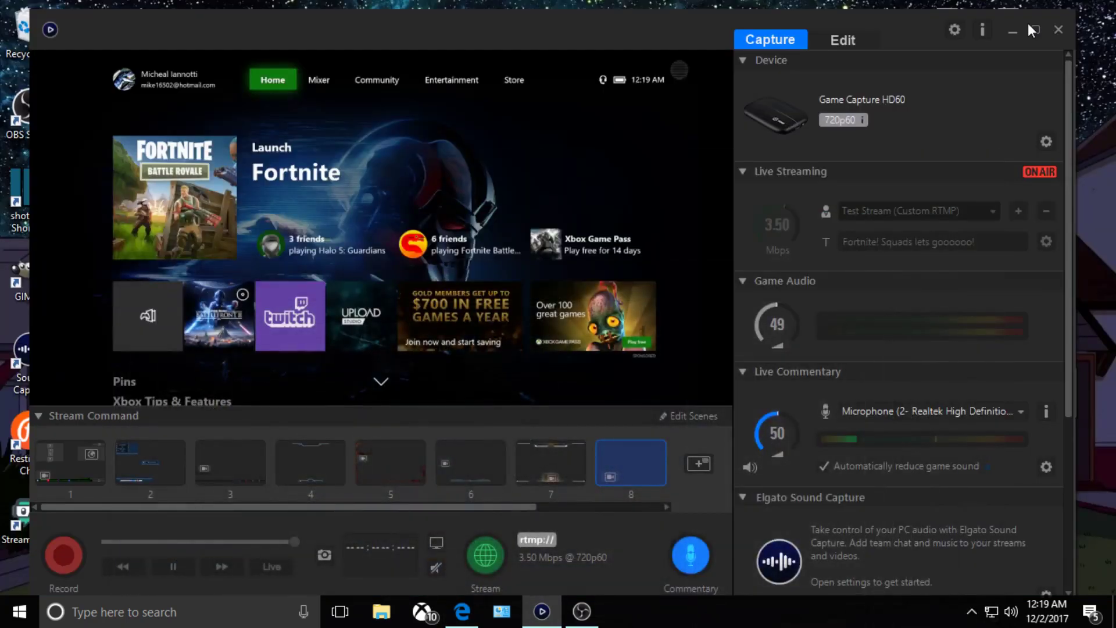